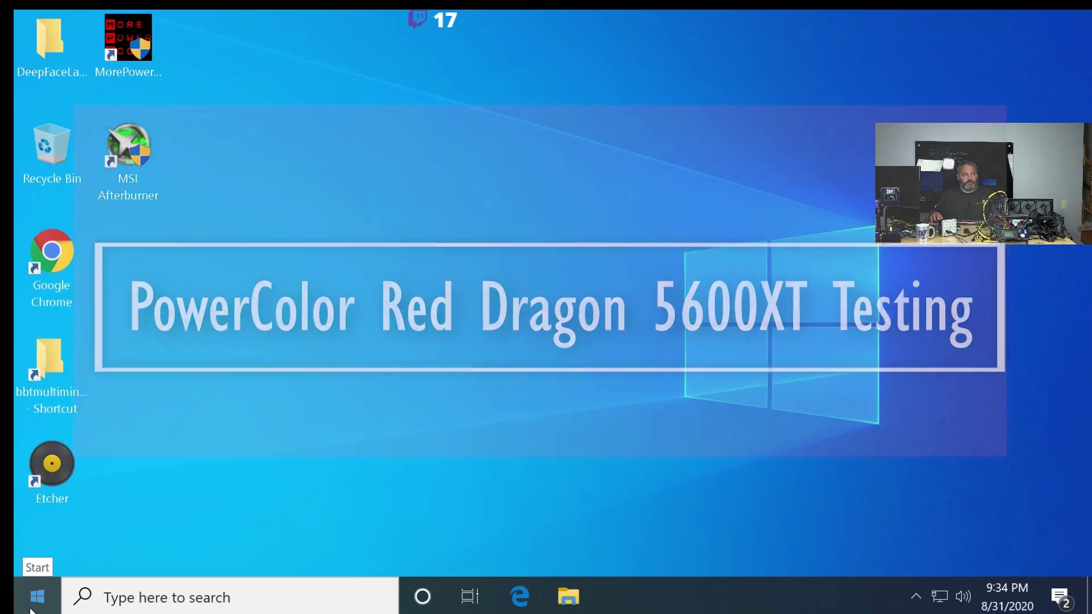
Confirm the AMD Radeon RX 5600 XT appears under Display adapters in Device Manager
right_click(33, 603)
left_click(139, 183)
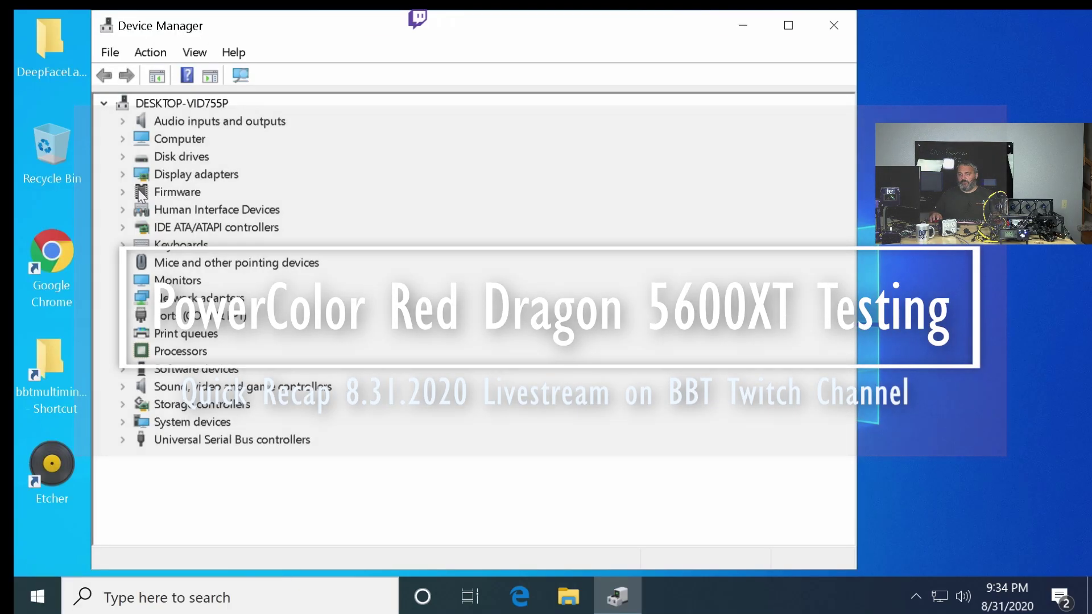
left_click(123, 175)
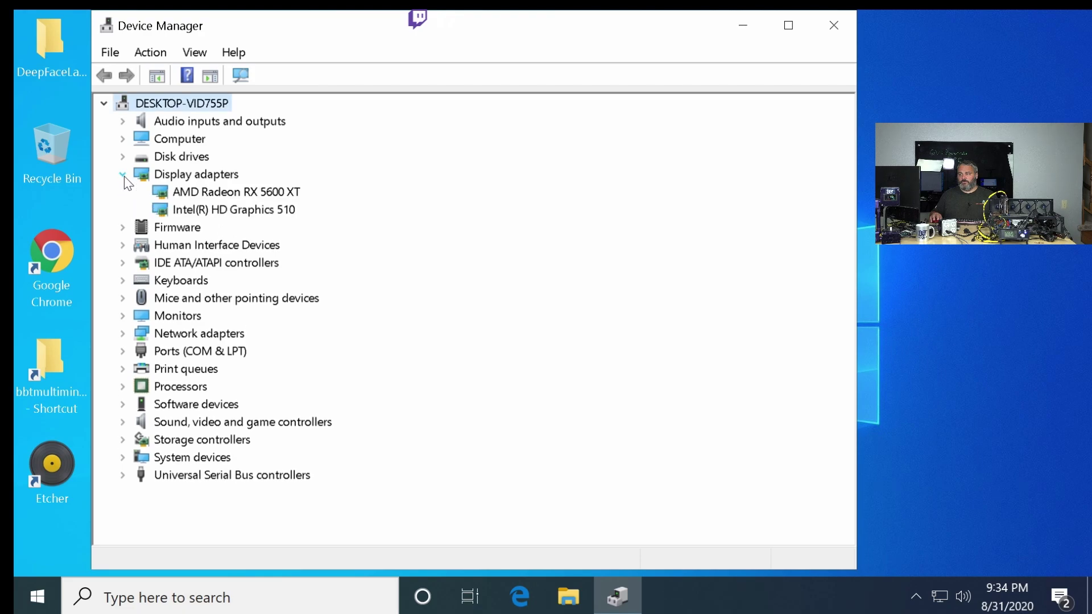
left_click(198, 199)
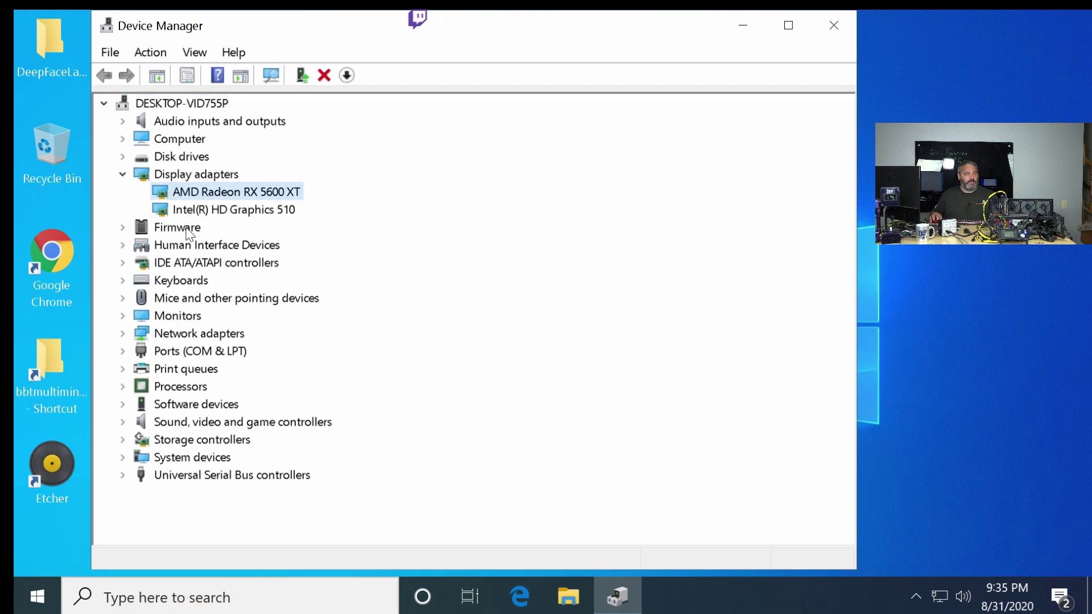
left_click(834, 25)
right_click(310, 266)
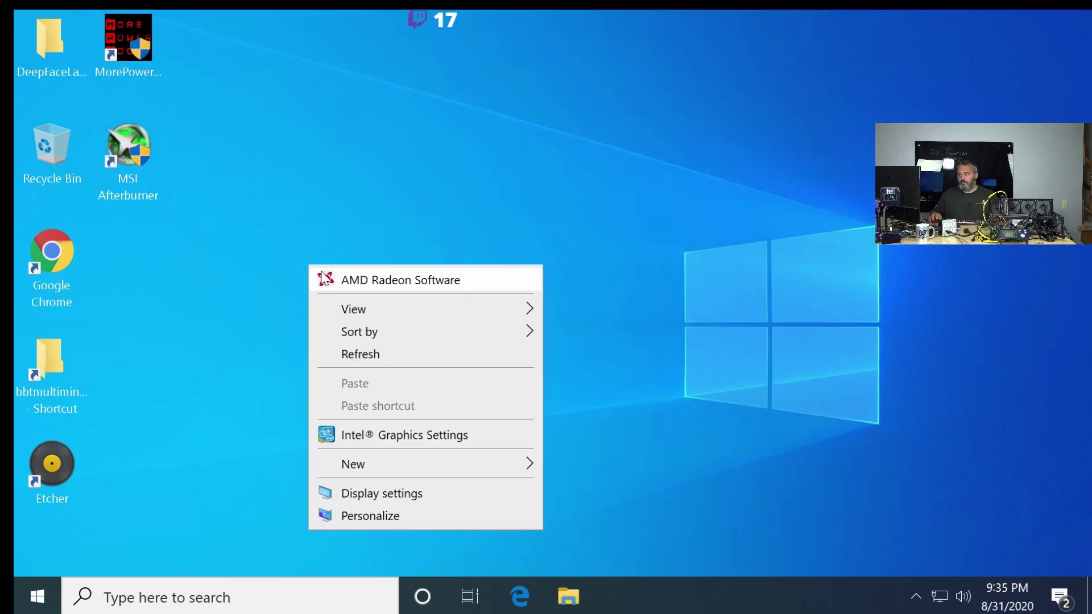
left_click(344, 281)
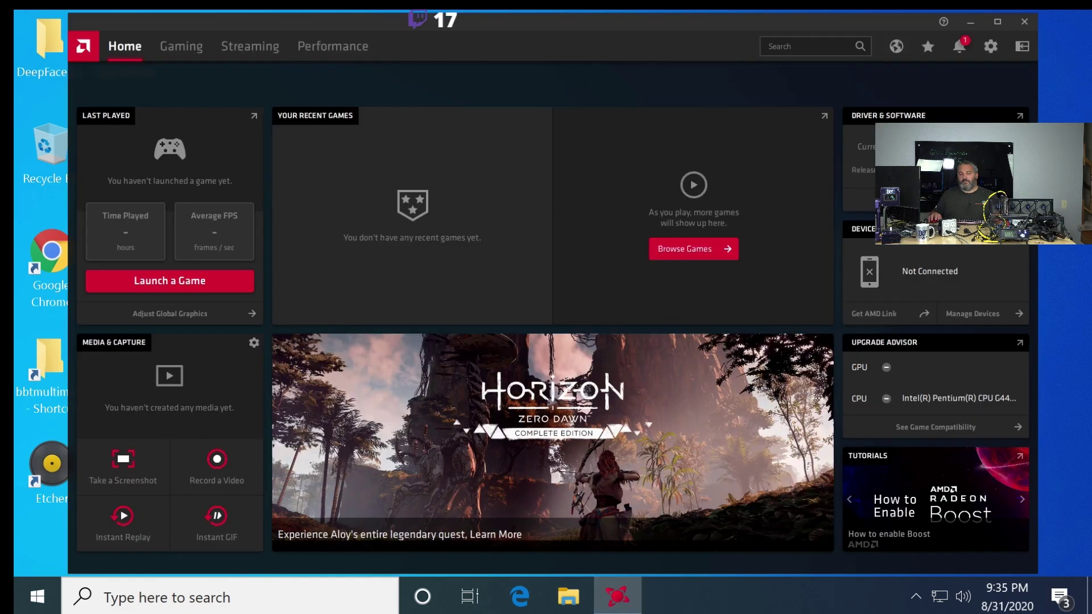
left_click_drag(636, 35, 375, 83)
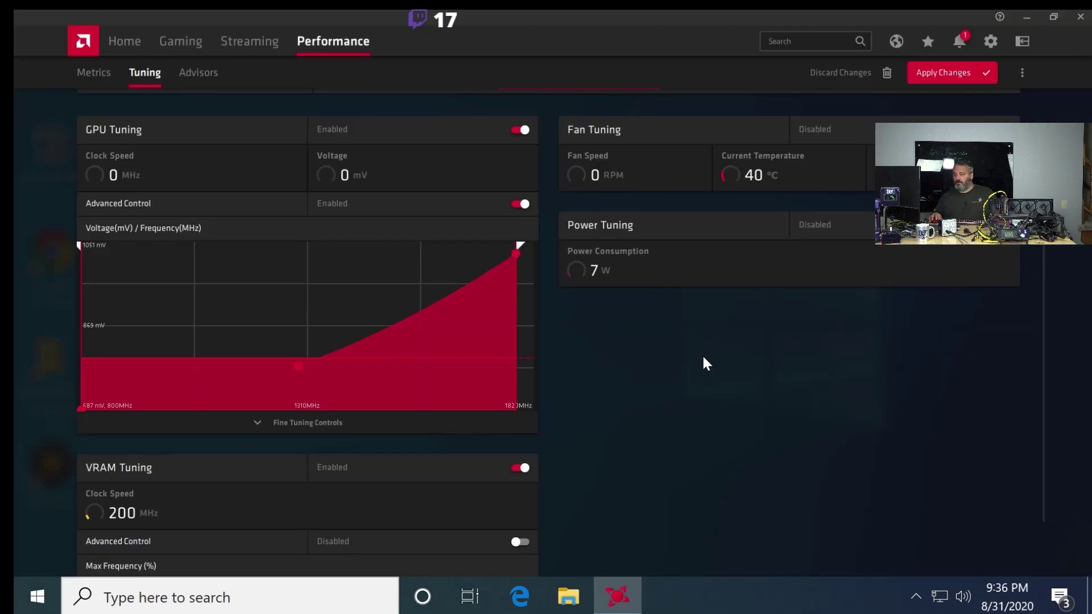
scroll(530, 463, "down", 3)
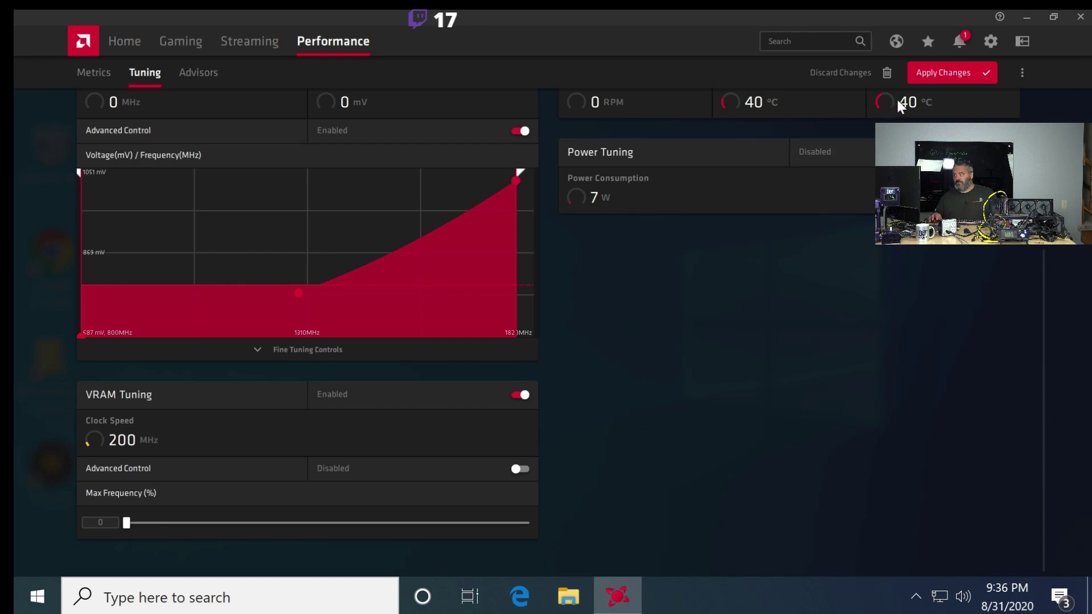
left_click(938, 73)
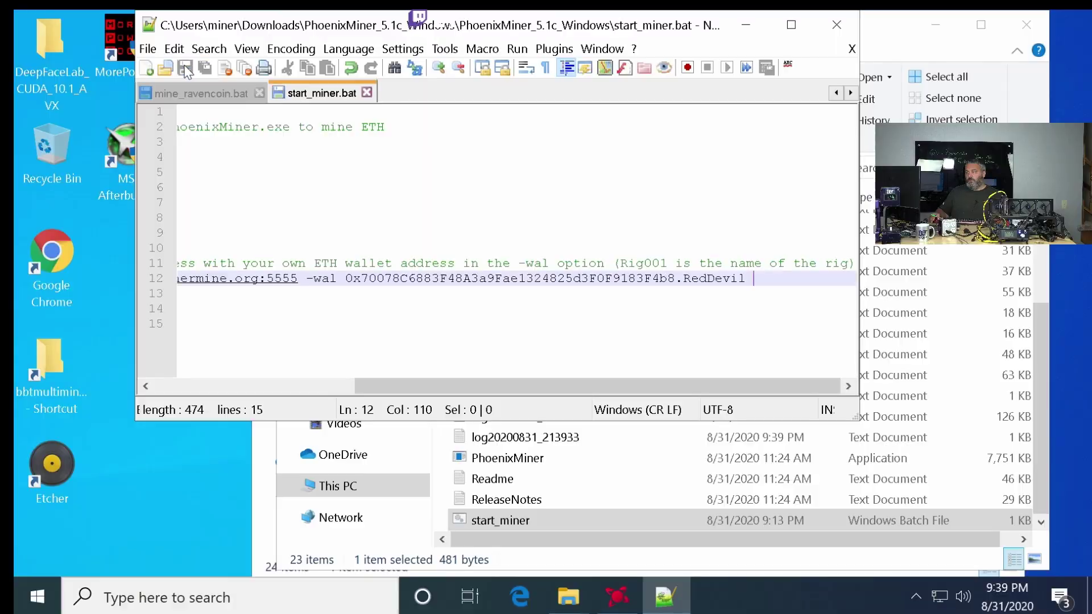
Close Notepad++ and run the start_miner batch file to launch PhoenixMiner
left_click(837, 25)
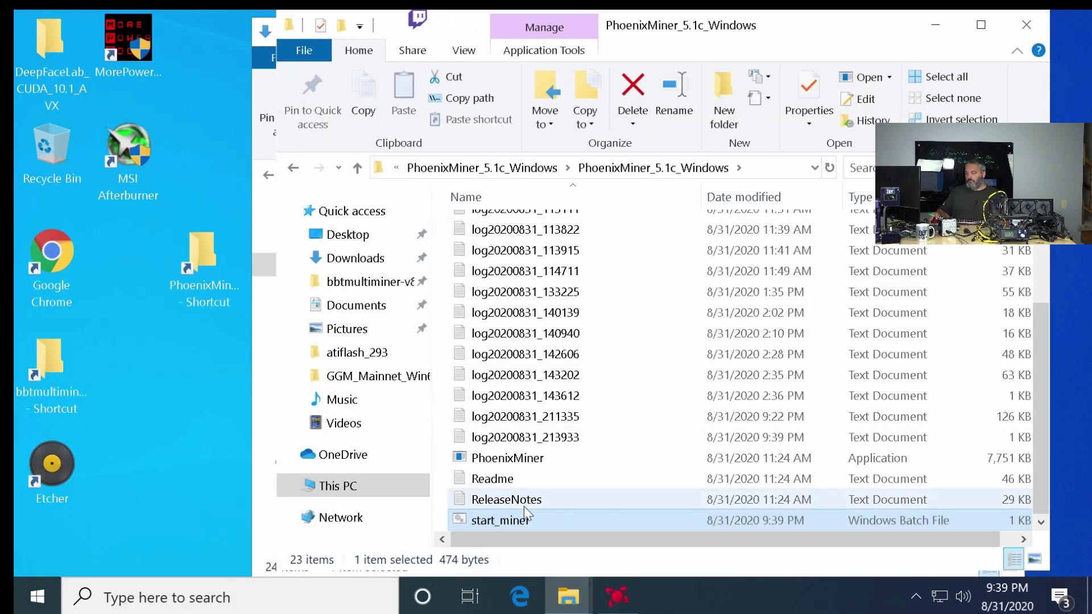
double_click(507, 519)
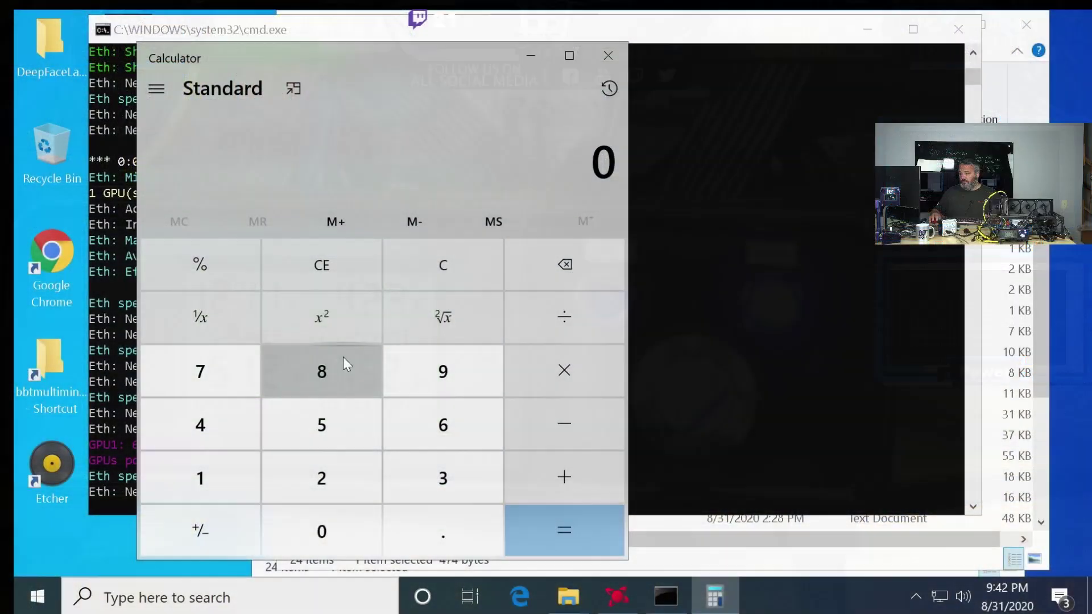
Add 51.3 and 62.9 in Calculator to get 114.2
left_click(322, 429)
left_click(197, 485)
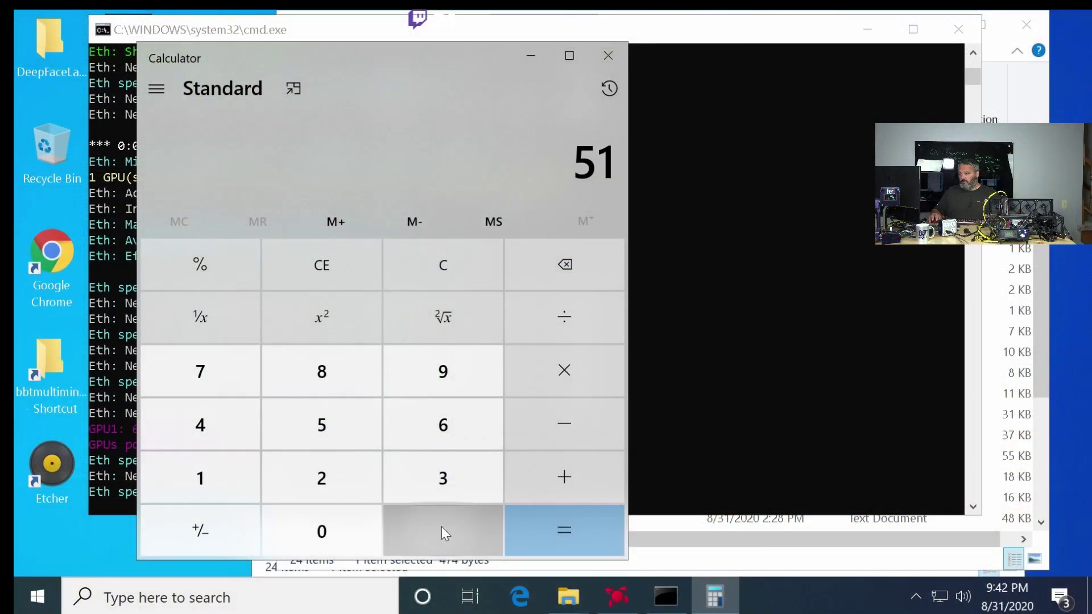
left_click(441, 530)
left_click(487, 476)
left_click(560, 475)
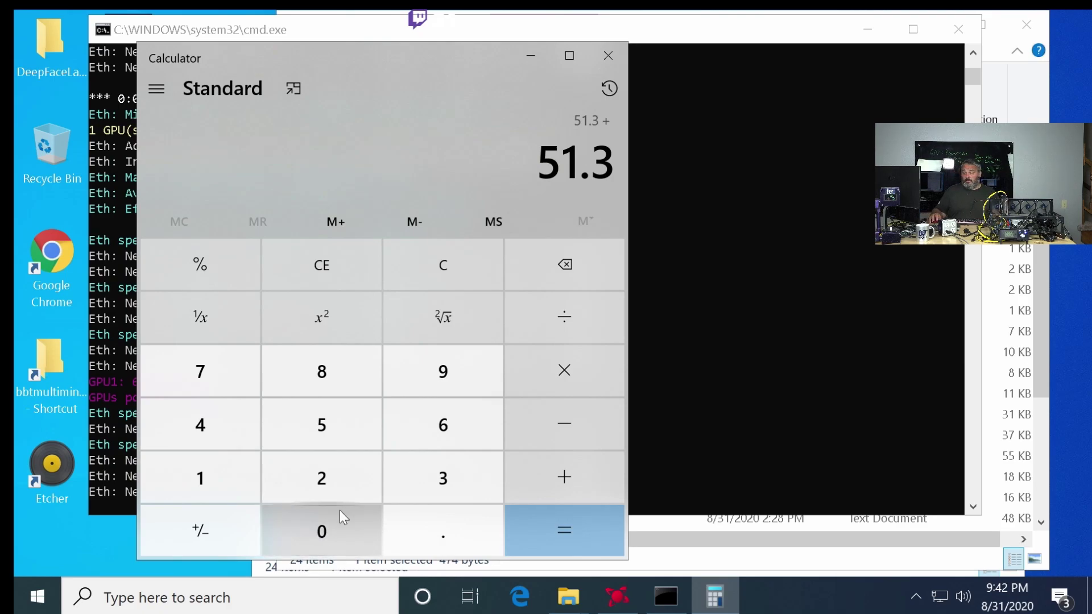
left_click(435, 435)
left_click(353, 476)
left_click(426, 530)
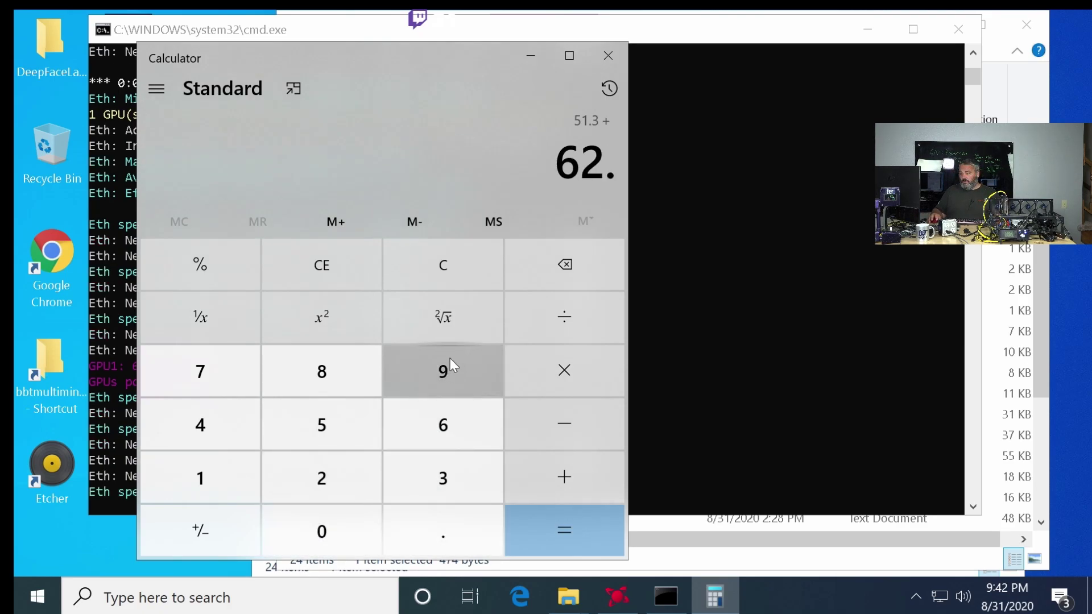
left_click(448, 366)
left_click(550, 523)
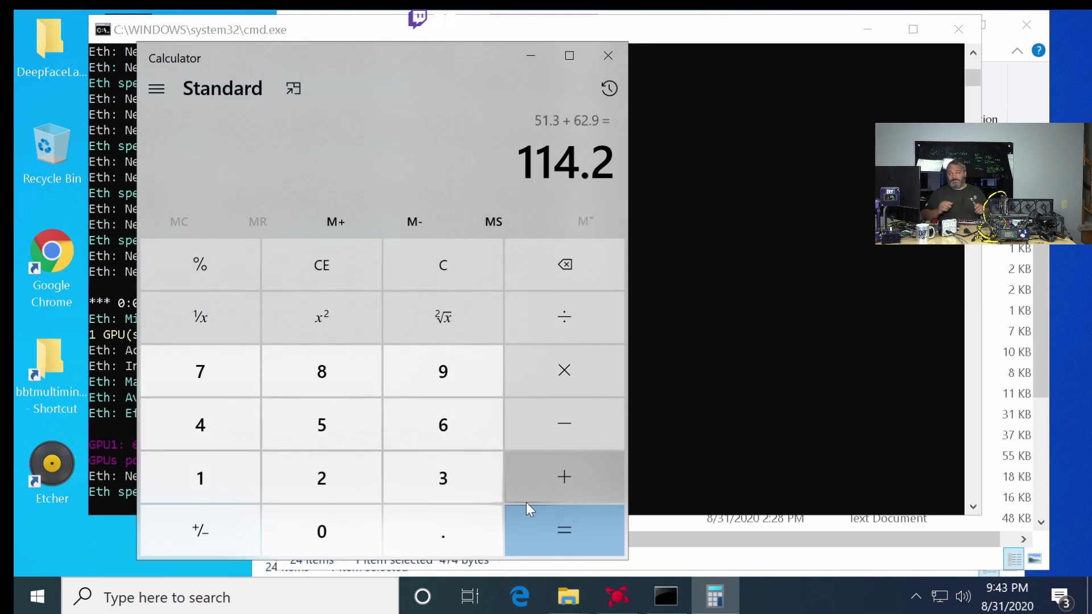
Subtract 190 from 114.2 to get -75.8
left_click(556, 432)
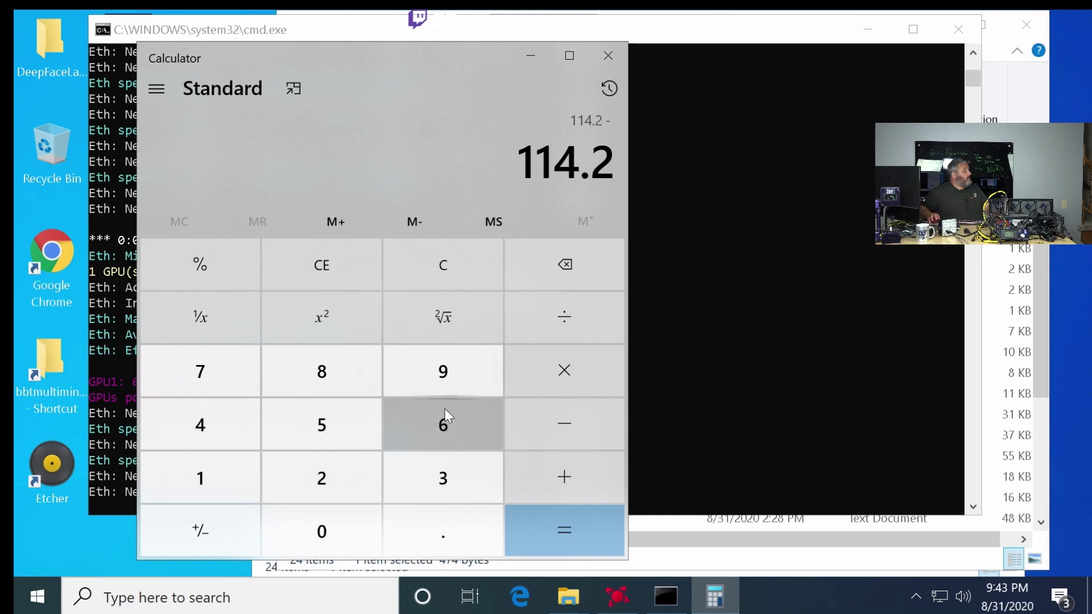
left_click(200, 481)
left_click(449, 383)
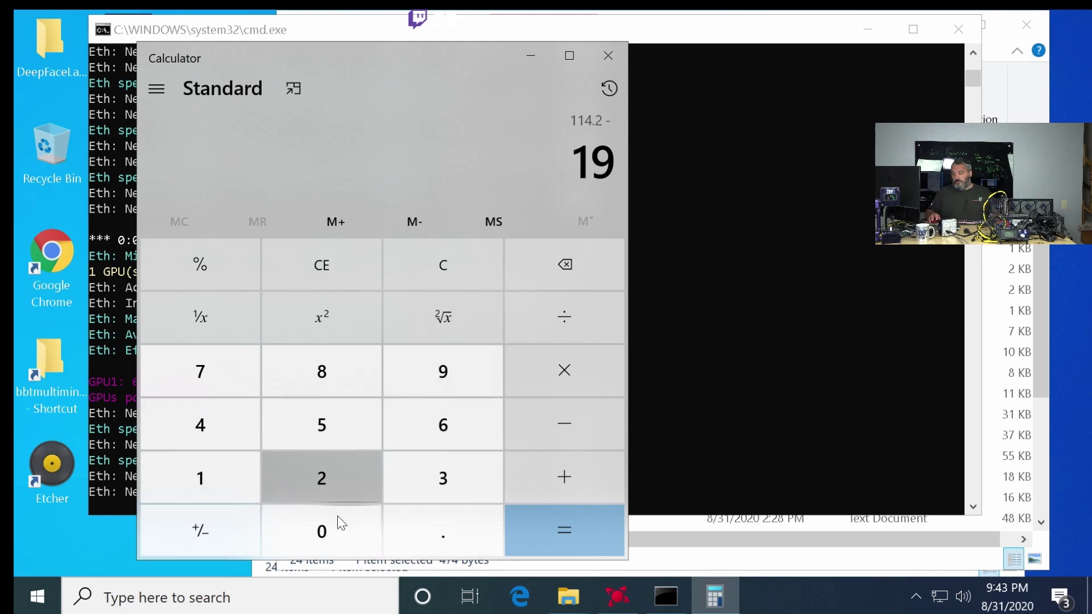
left_click(330, 529)
left_click(571, 532)
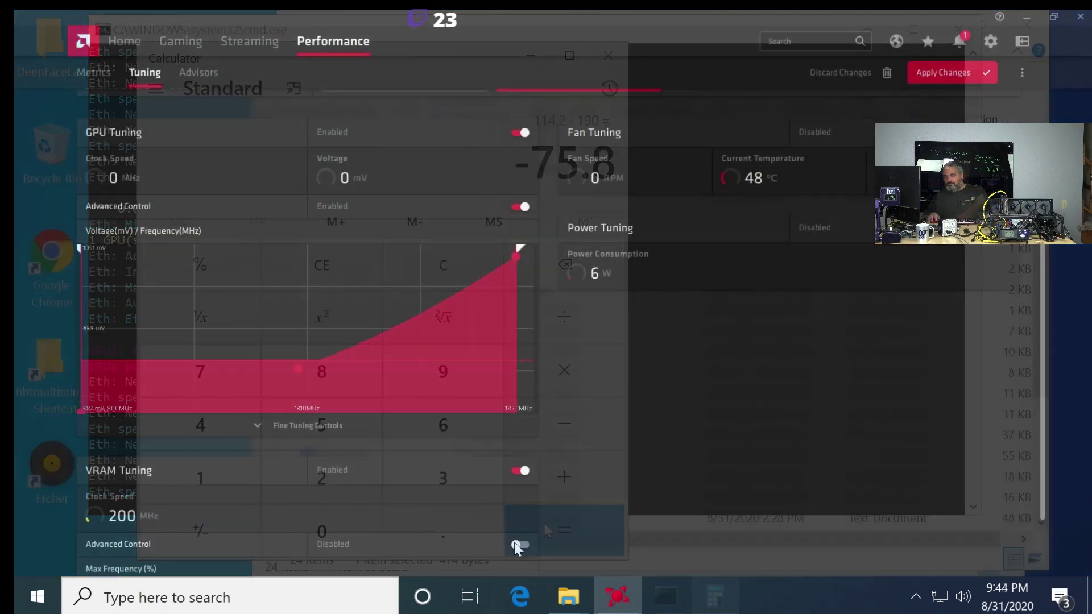
Enable VRAM advanced control, raise max memory frequency from 1785 to 1860 MHz, and apply
scroll(556, 535, "down", 2)
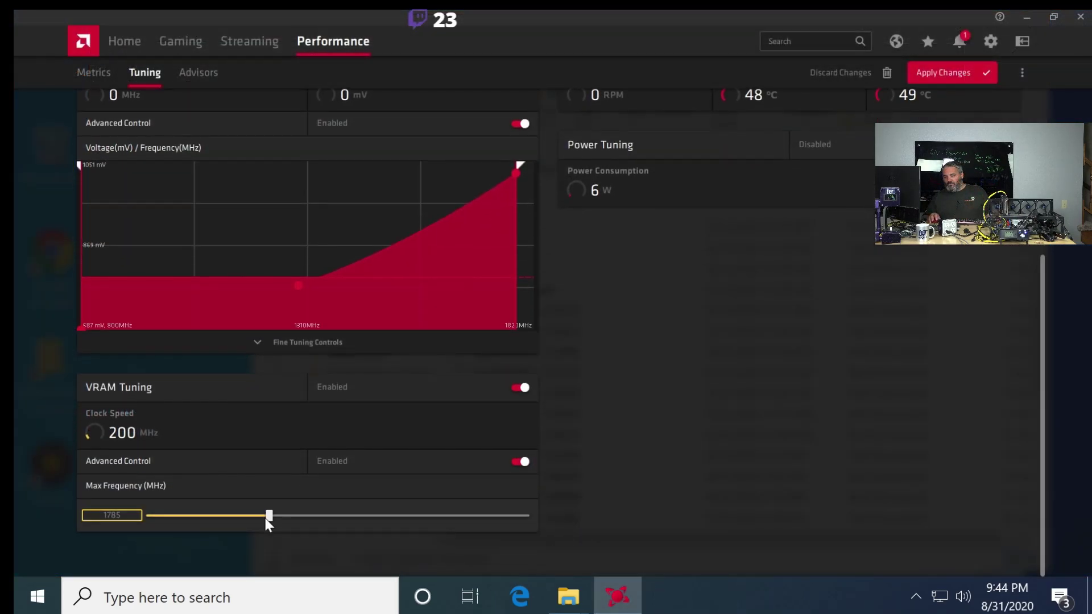
left_click_drag(276, 516, 392, 516)
left_click_drag(561, 514, 593, 521)
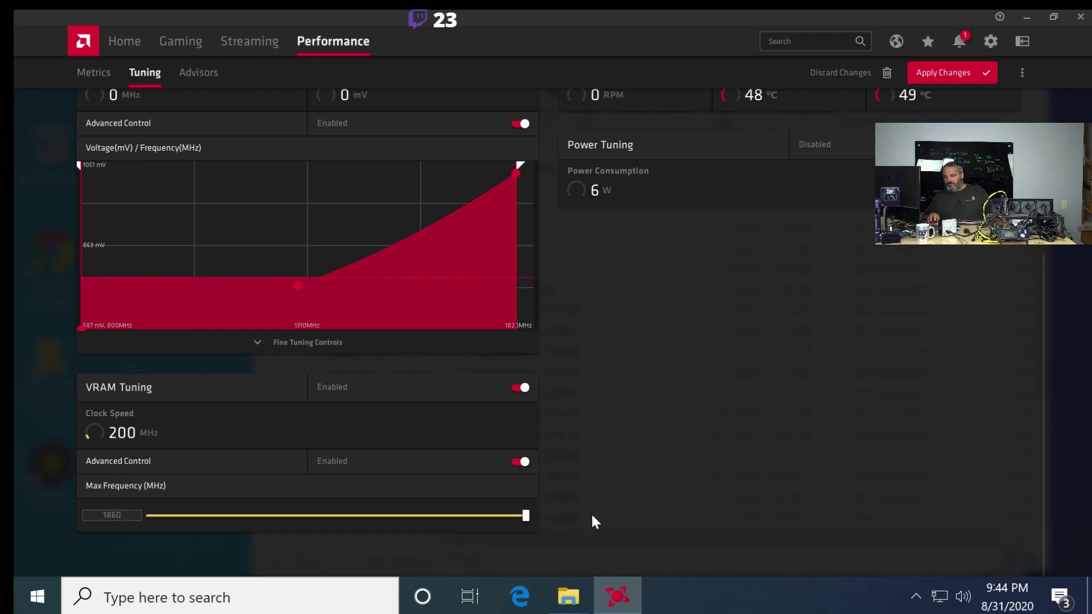
left_click(973, 78)
Set the top GPU point to 1620 MHz and 925 mV in Fine Tuning Controls, then apply
left_click(349, 540)
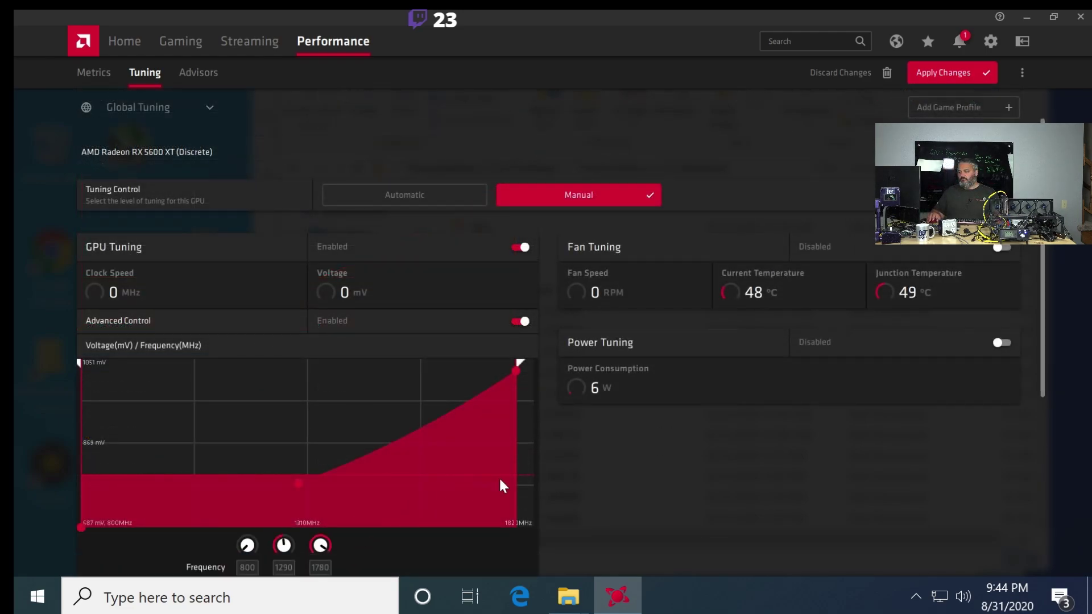
scroll(501, 481, "down", 3)
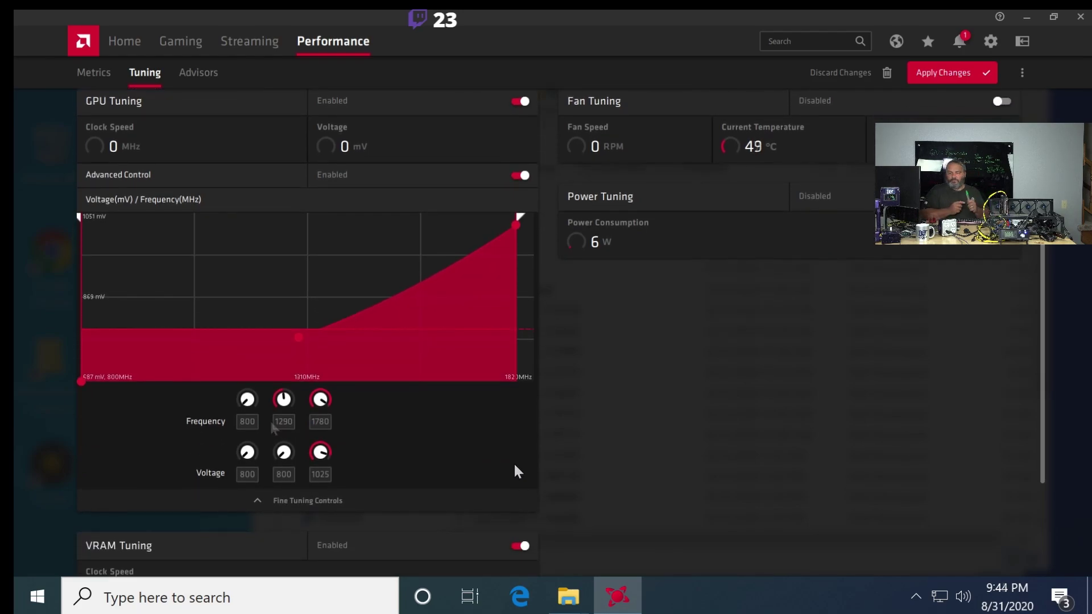
double_click(316, 420)
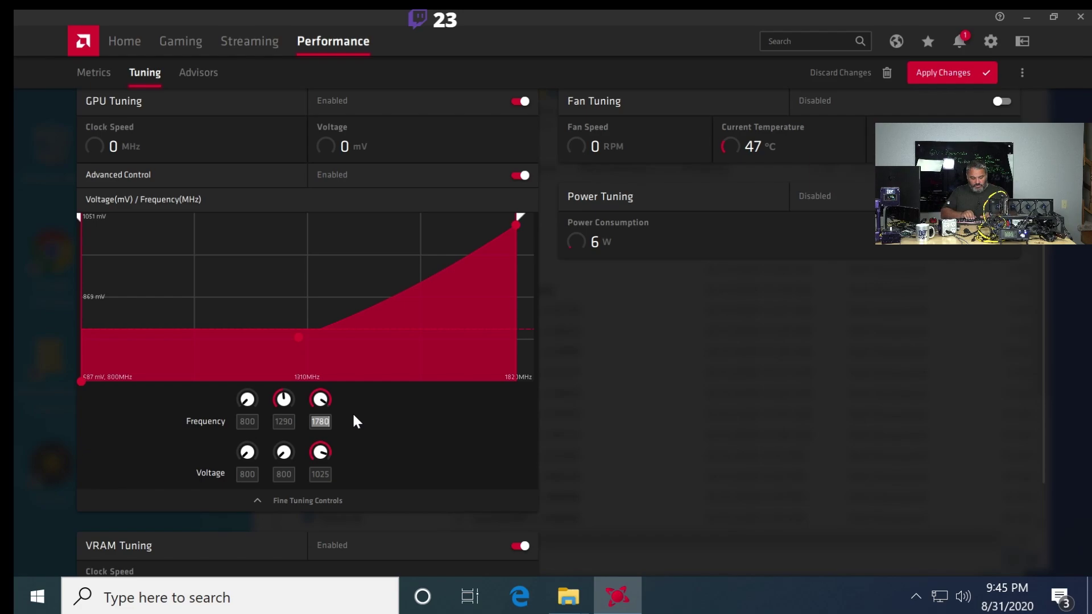
type("162")
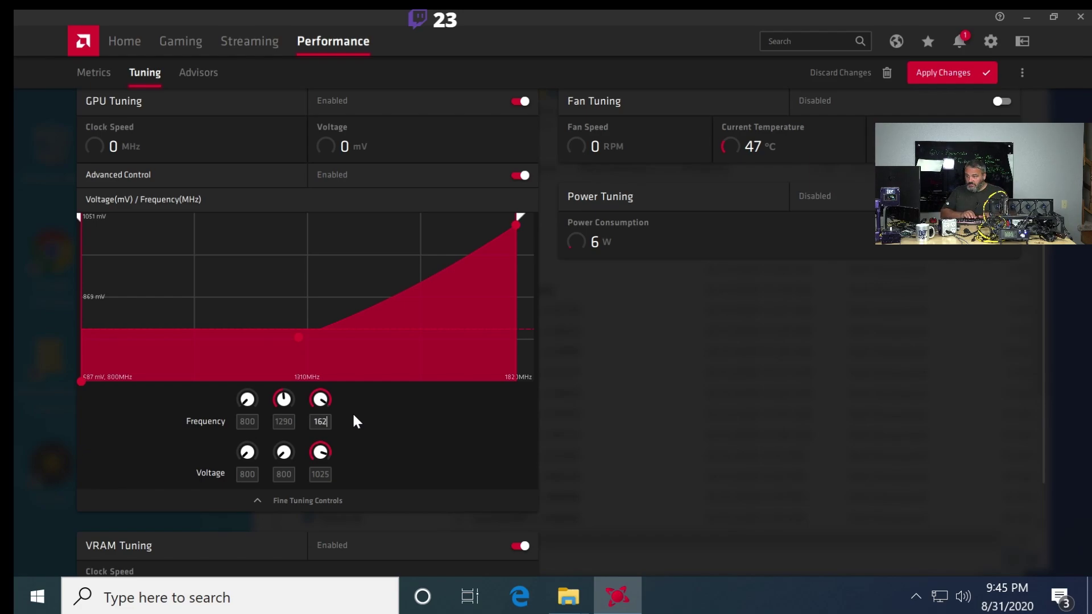
key("Return")
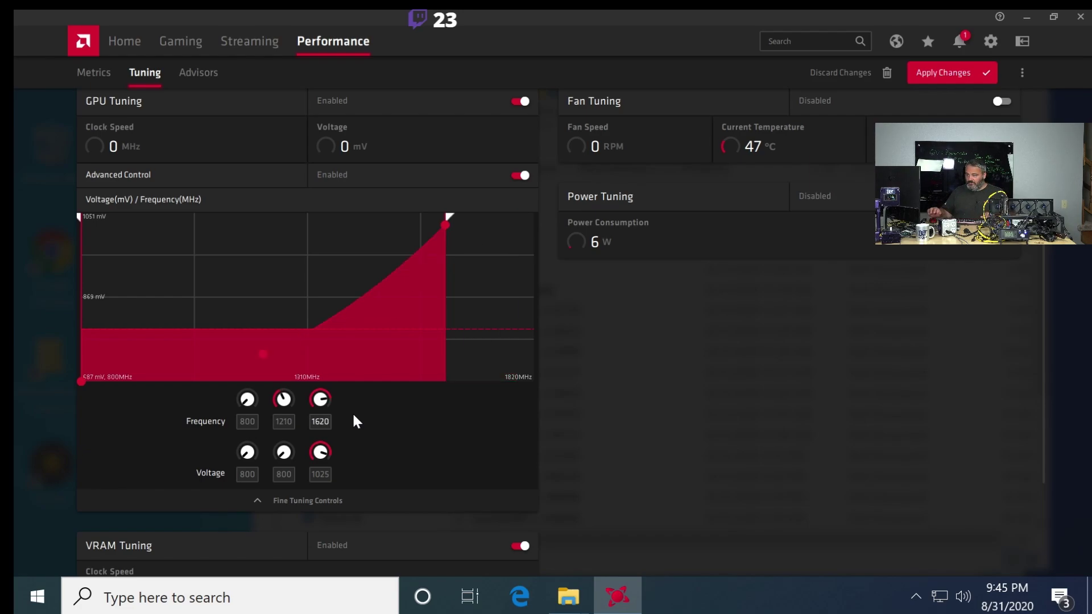
double_click(320, 475)
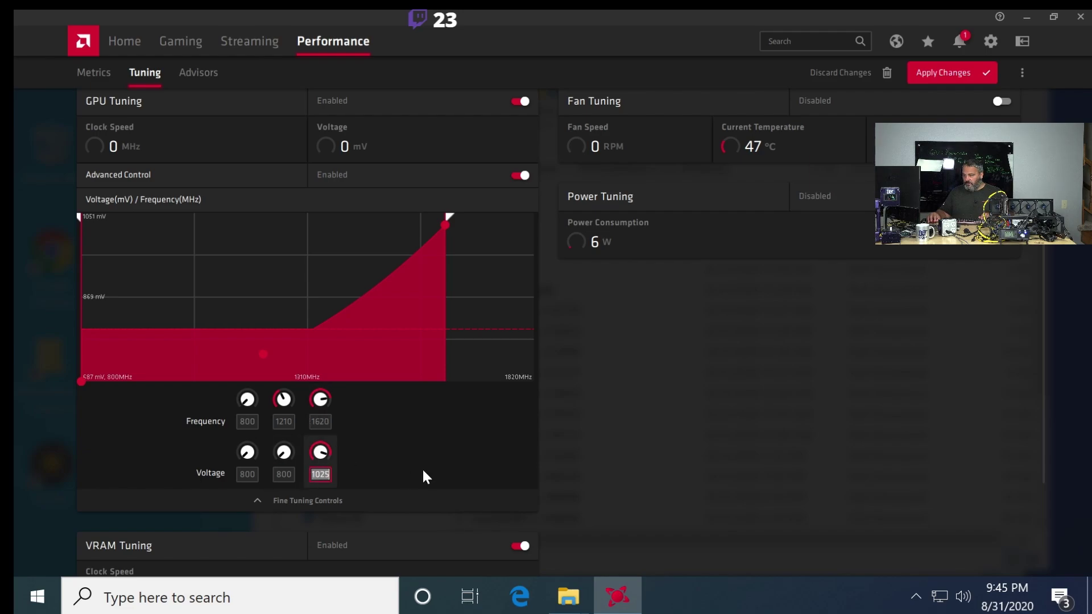
type("92")
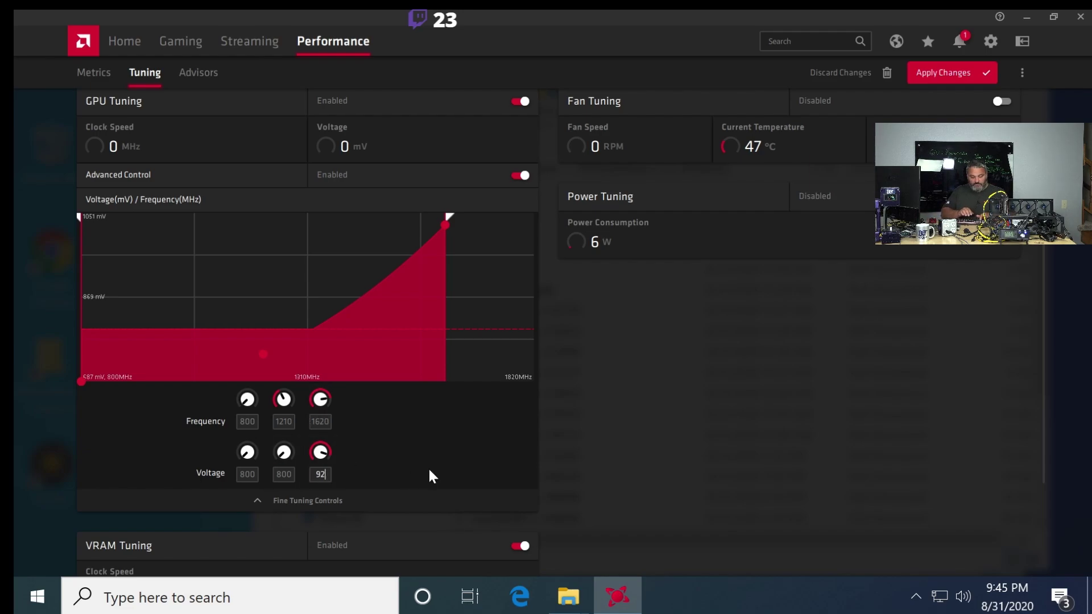
type("5")
key("Return")
left_click(944, 73)
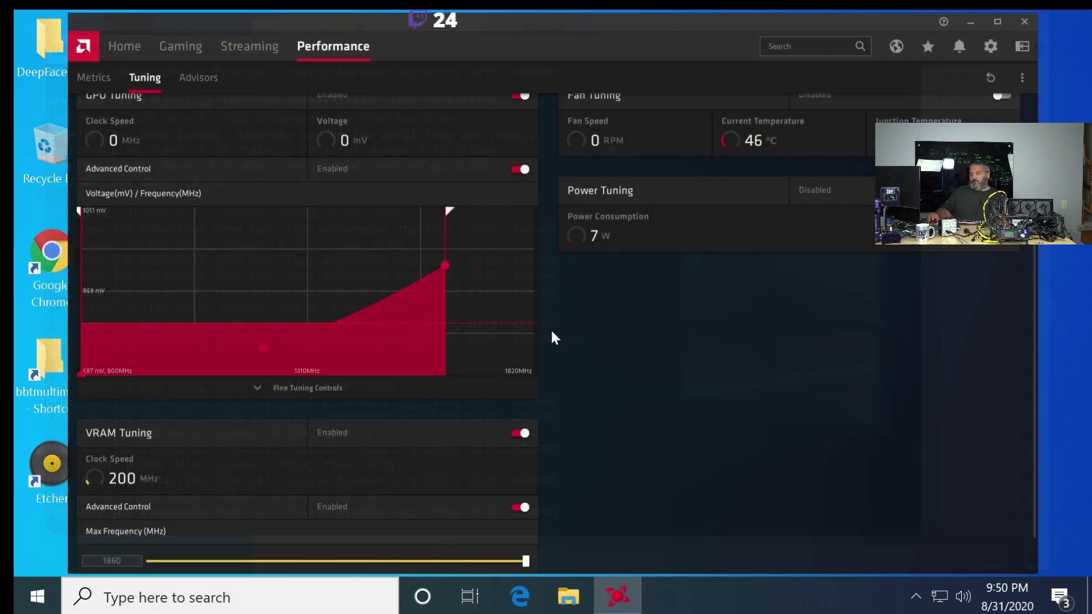
Change the top frequency point from 1620 to 1680 MHz in Fine Tuning Controls
scroll(549, 335, "down", 1)
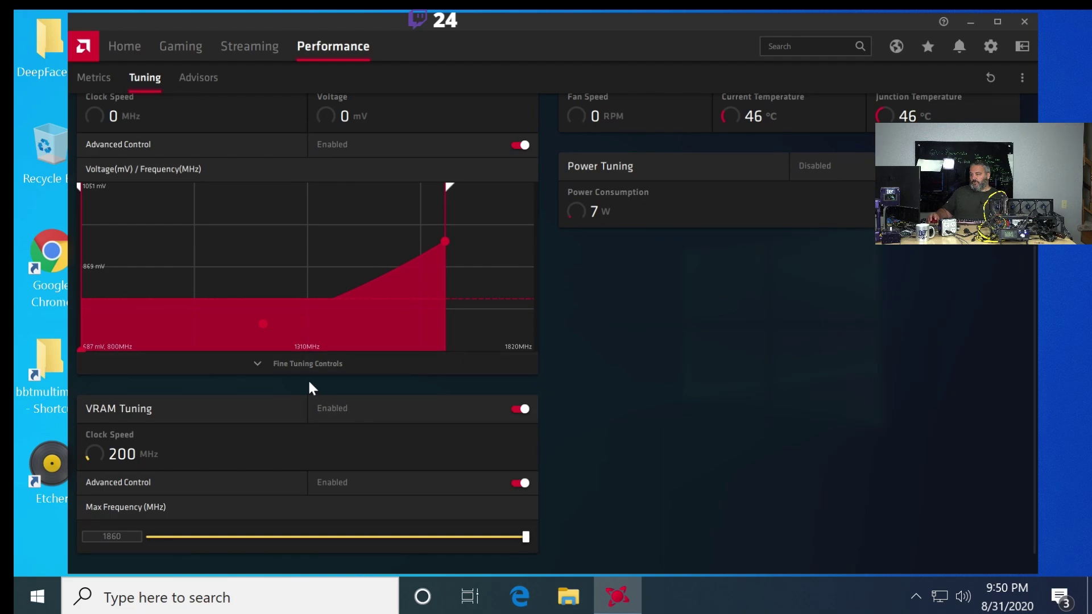
left_click(309, 362)
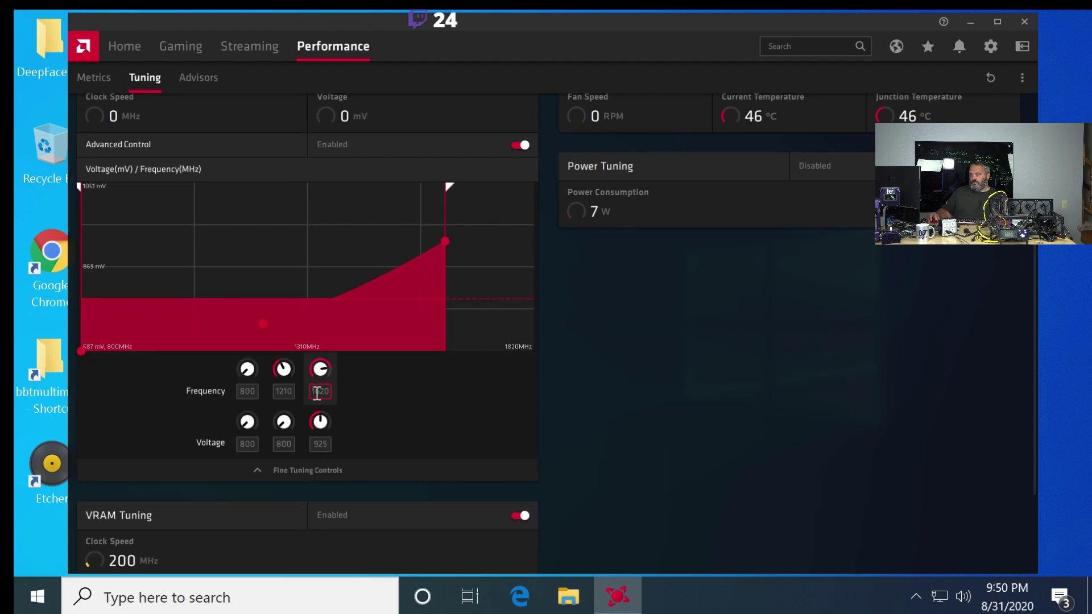
left_click_drag(314, 392, 368, 388)
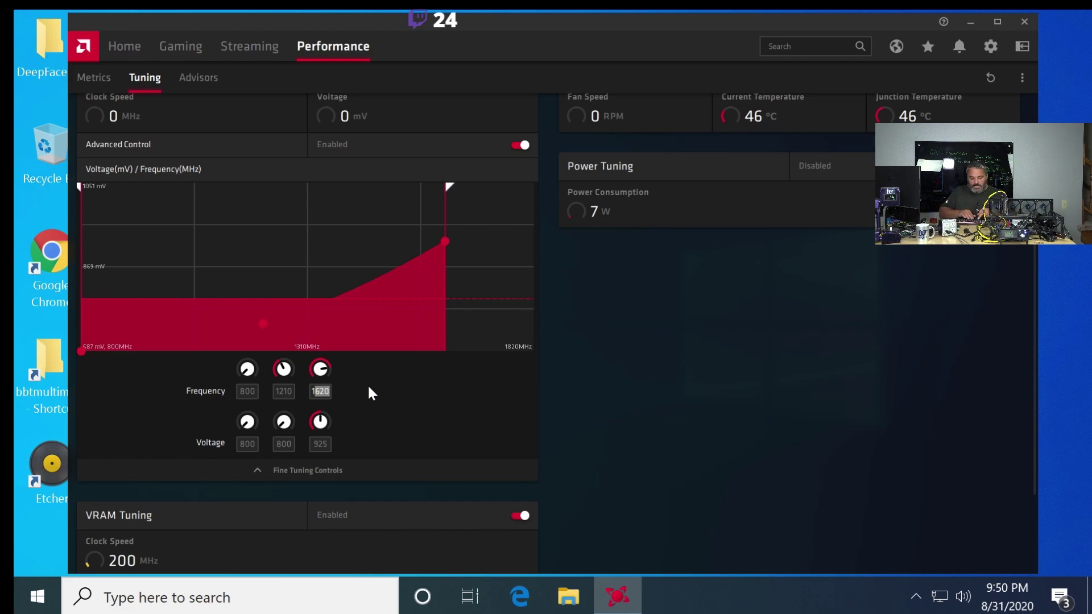
type("69")
key("BackSpace")
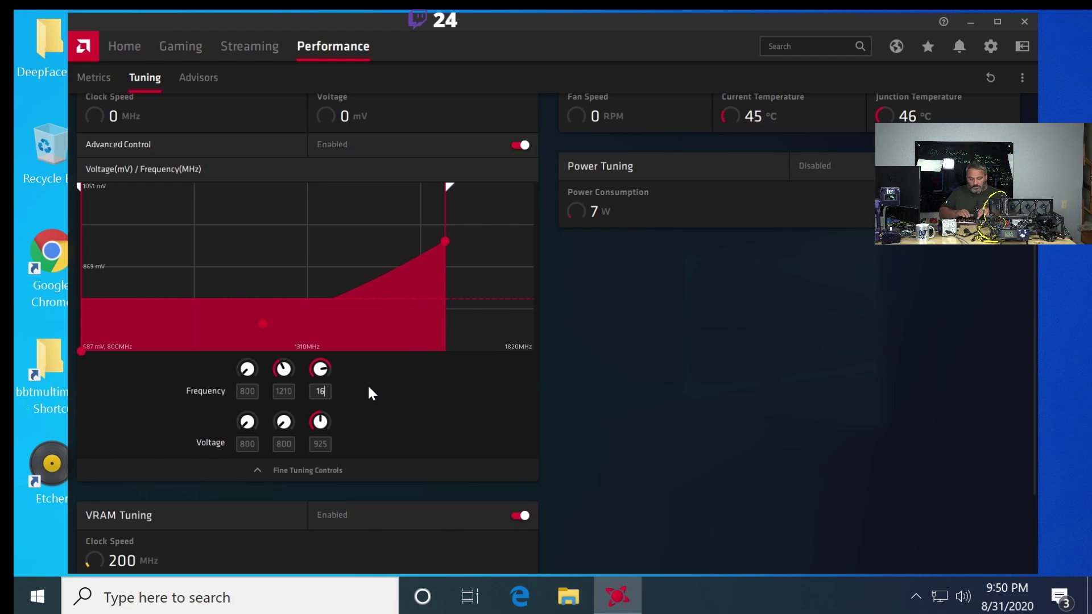
type("80")
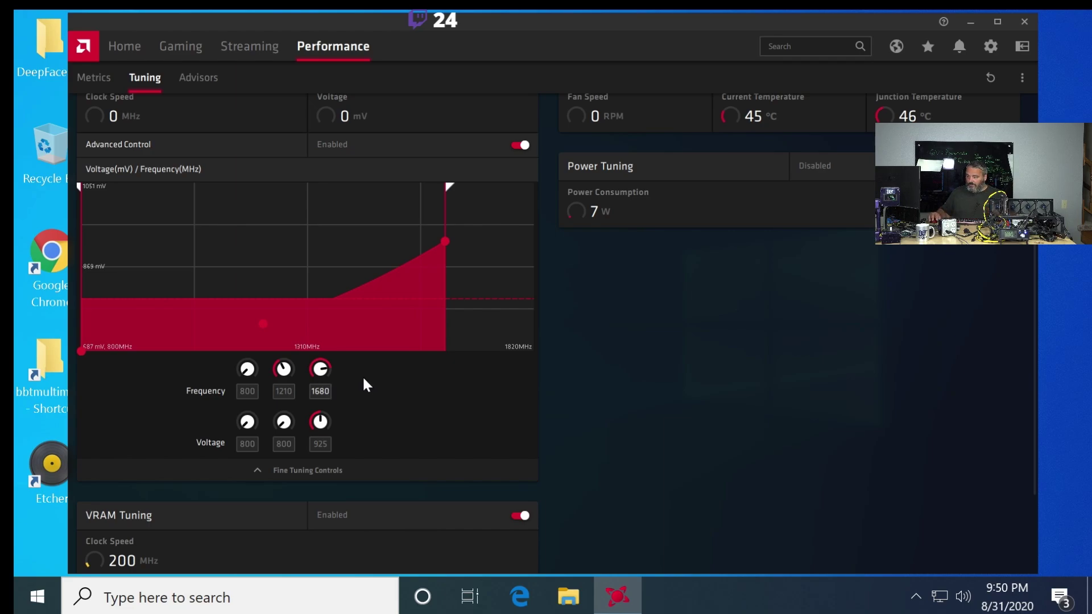
double_click(314, 443)
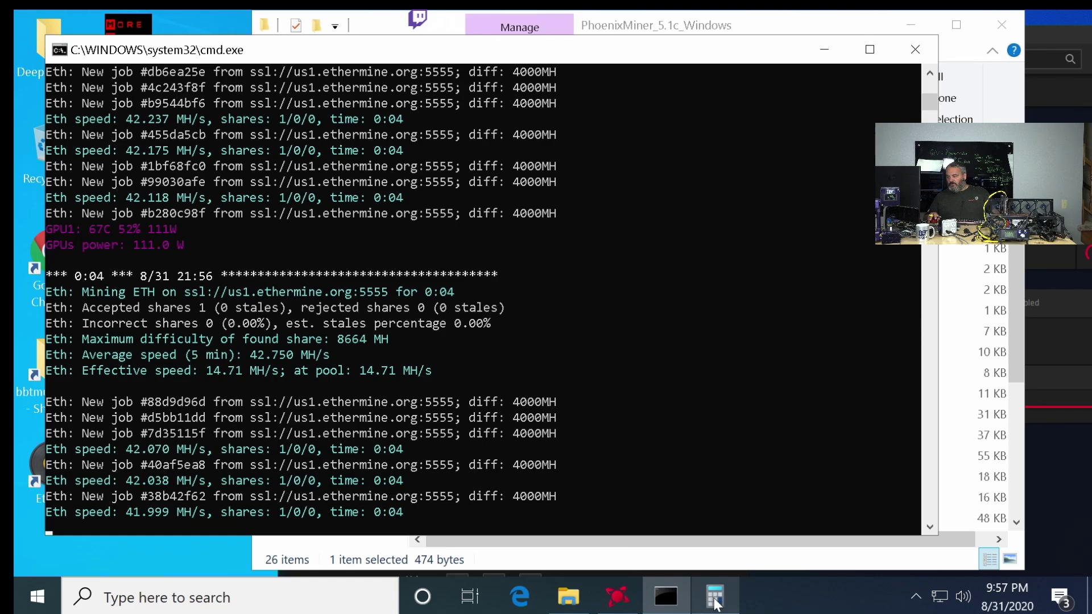
Change the top voltage point from 945 to 955 mV and apply it
key("alt+Tab")
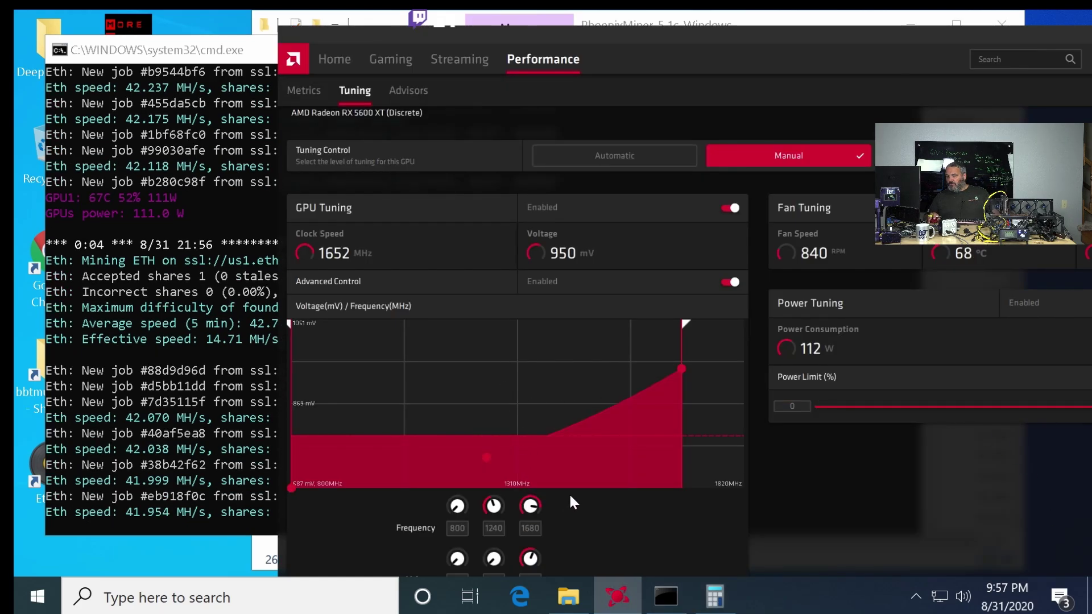
scroll(569, 493, "down", 2)
left_click(526, 508)
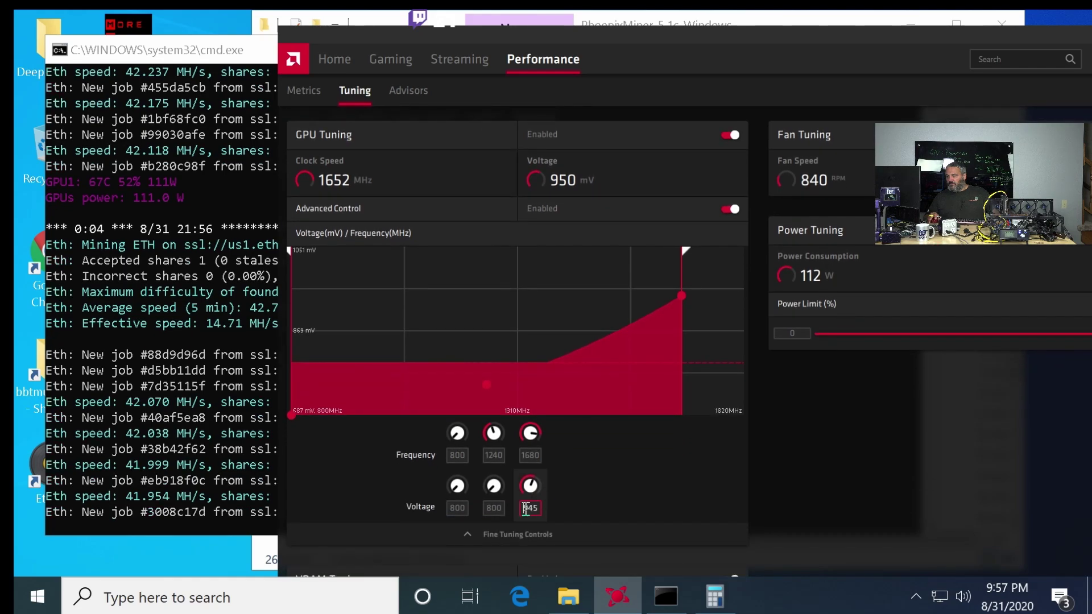
double_click(526, 508)
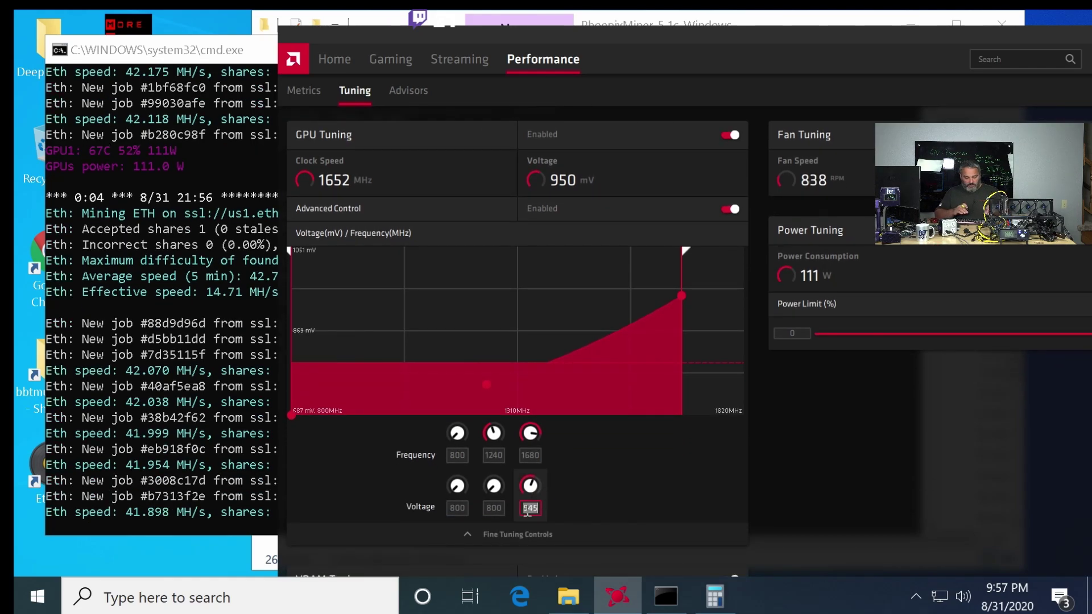
type("955")
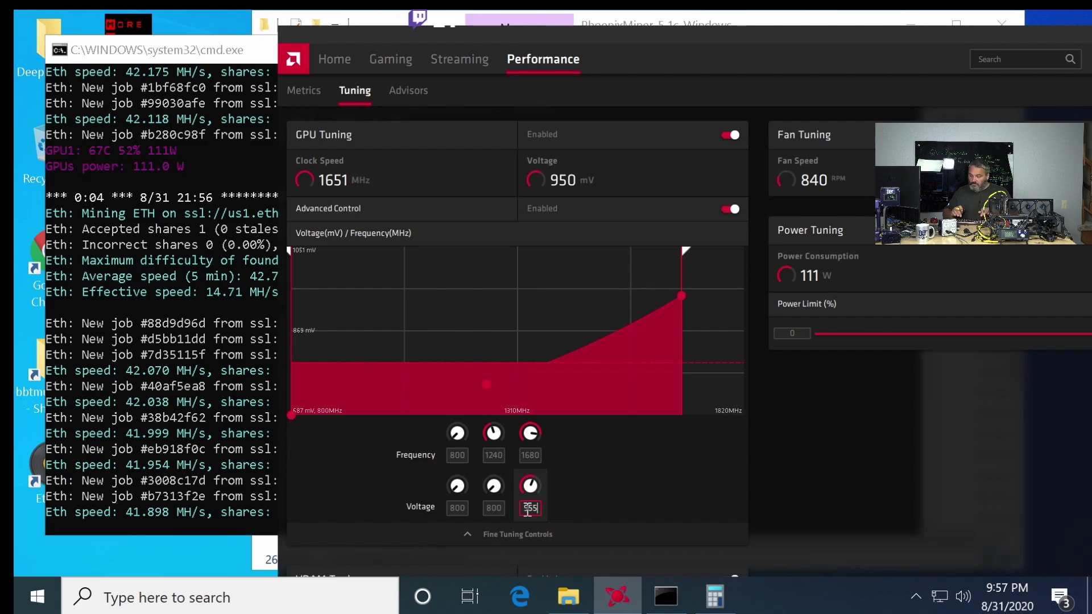
key("Return")
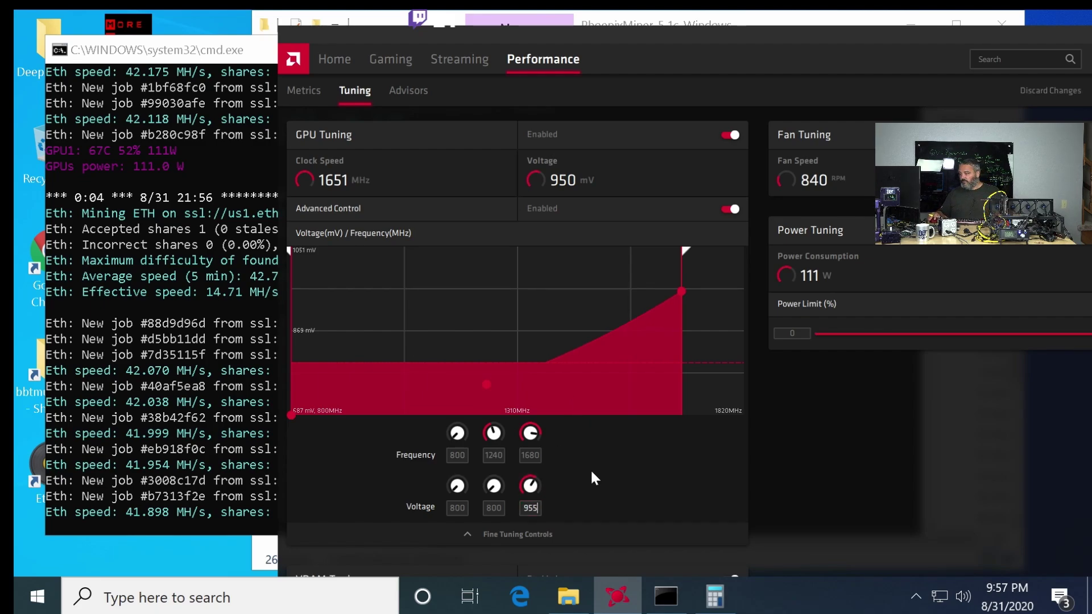
scroll(735, 489, "down", 2)
scroll(735, 490, "up", 5)
mouse_move(923, 33)
left_mouse_down()
mouse_move(733, 34)
mouse_move(932, 22)
left_mouse_up()
left_click(970, 90)
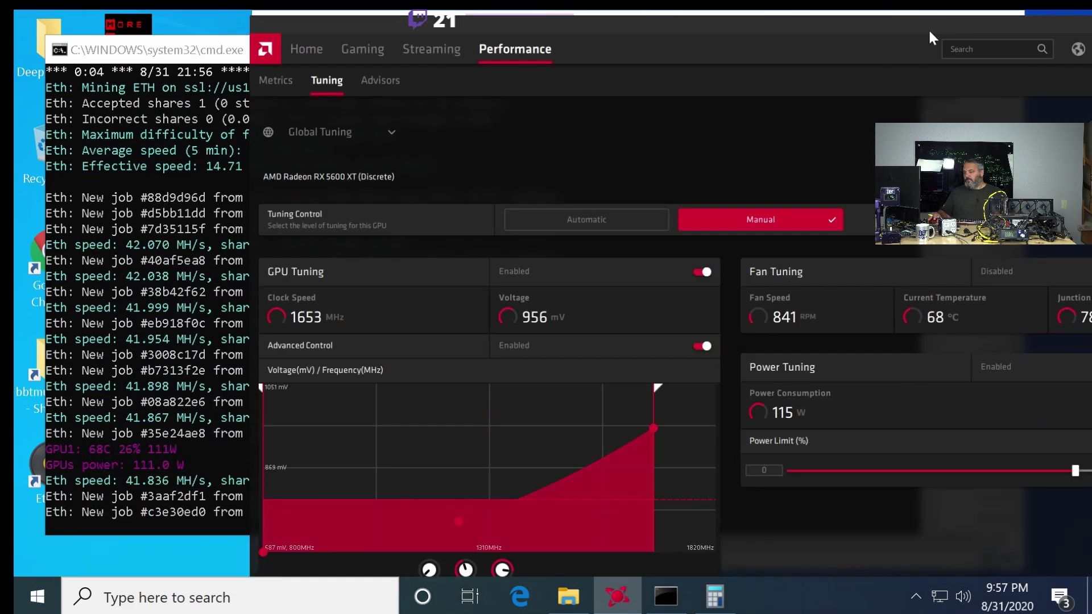
Bring the PhoenixMiner console to the front to watch the roughly 41.8 MH/s hash rate
left_click(154, 51)
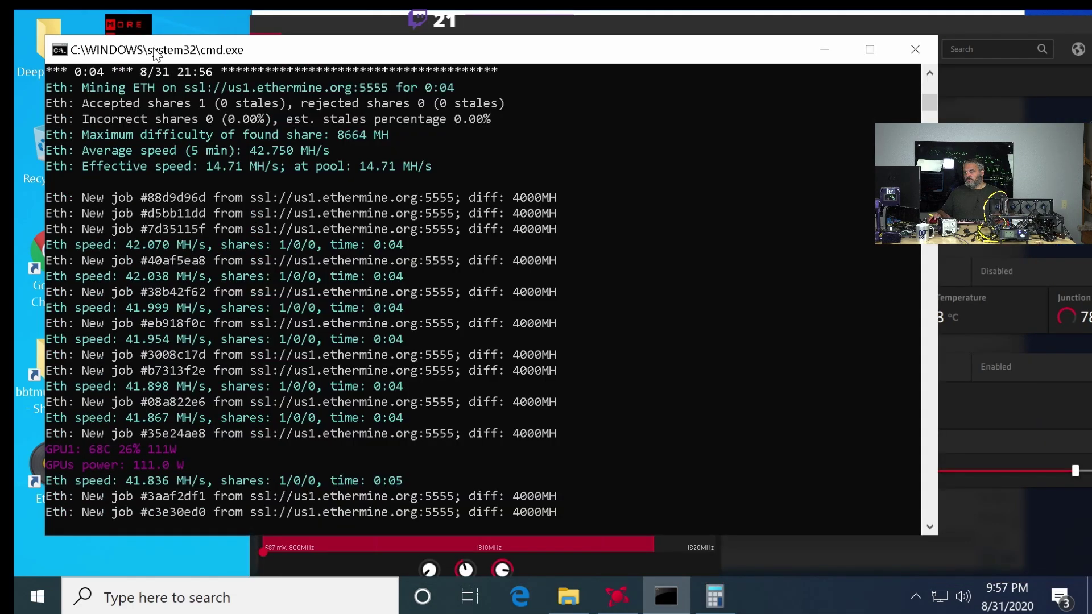